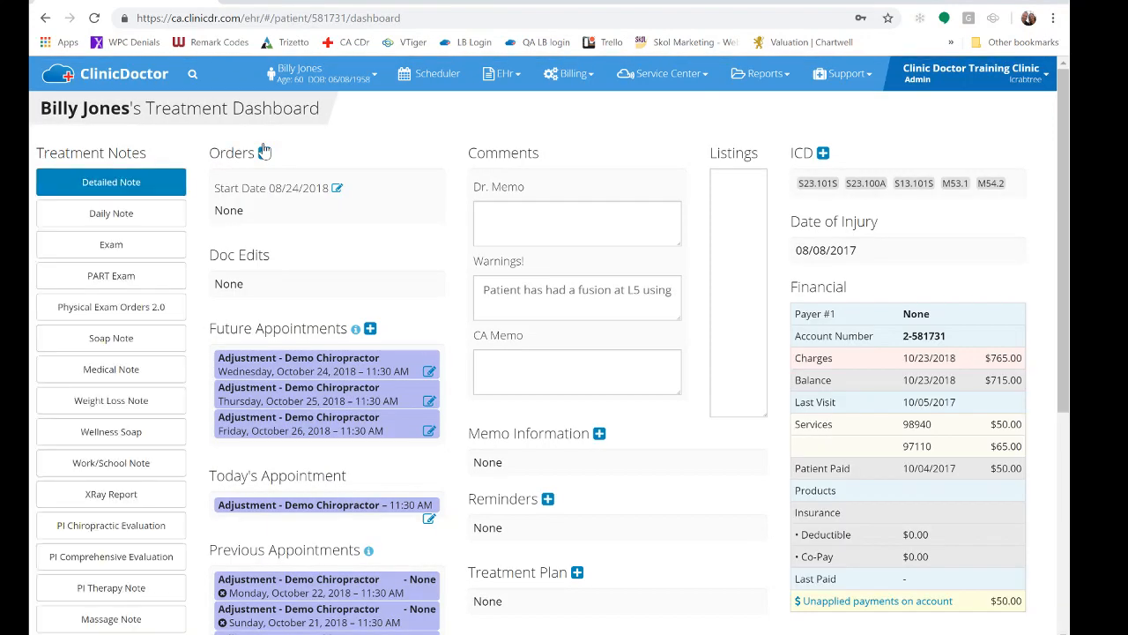
Open a Detailed Note for the patient and save it to bring up the fee slip.
scroll(221, 247, down, 1)
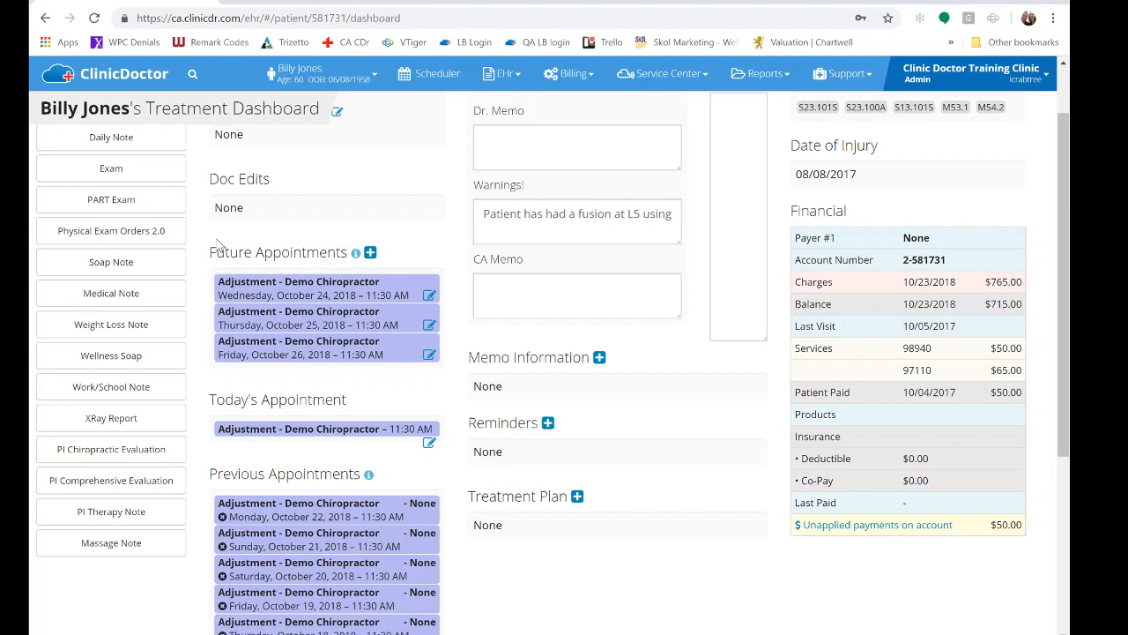
scroll(220, 247, up, 1)
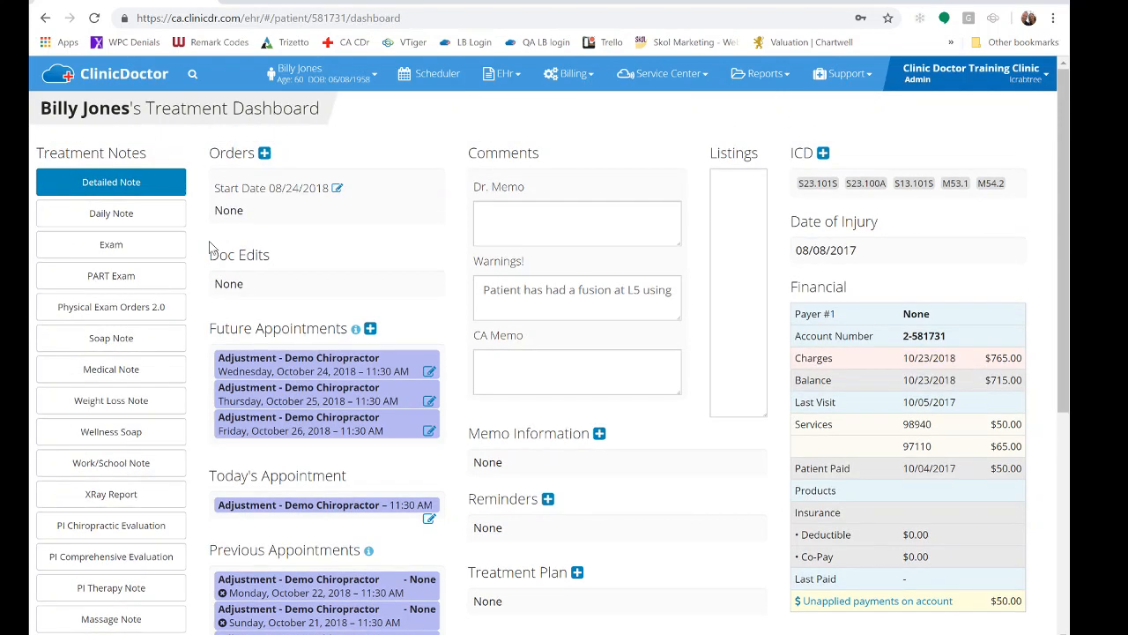
click(118, 183)
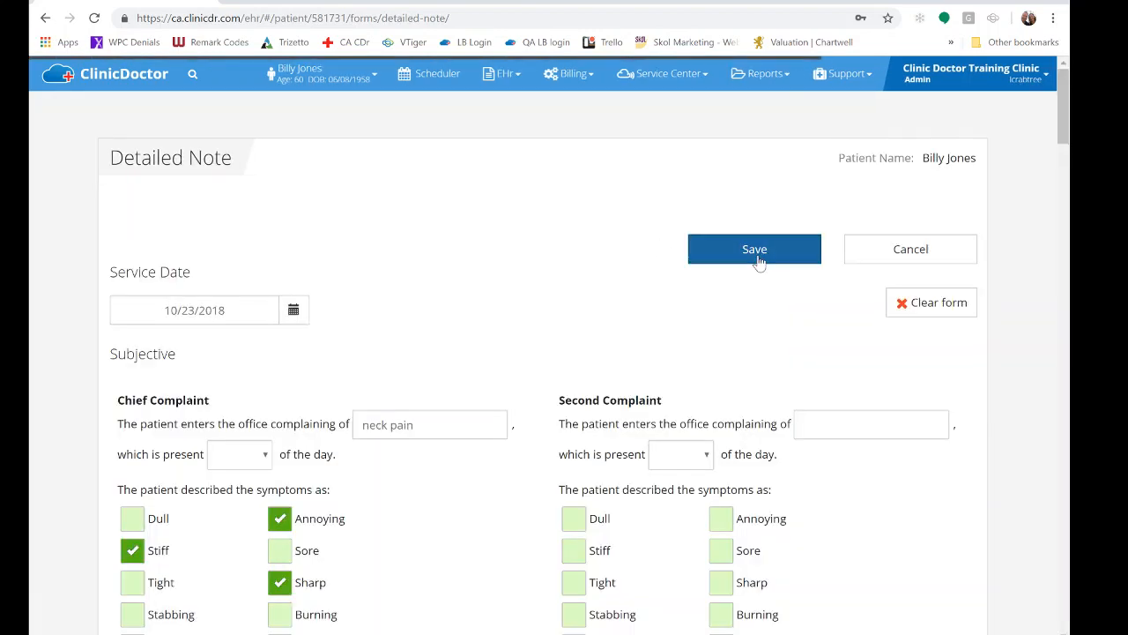
click(755, 252)
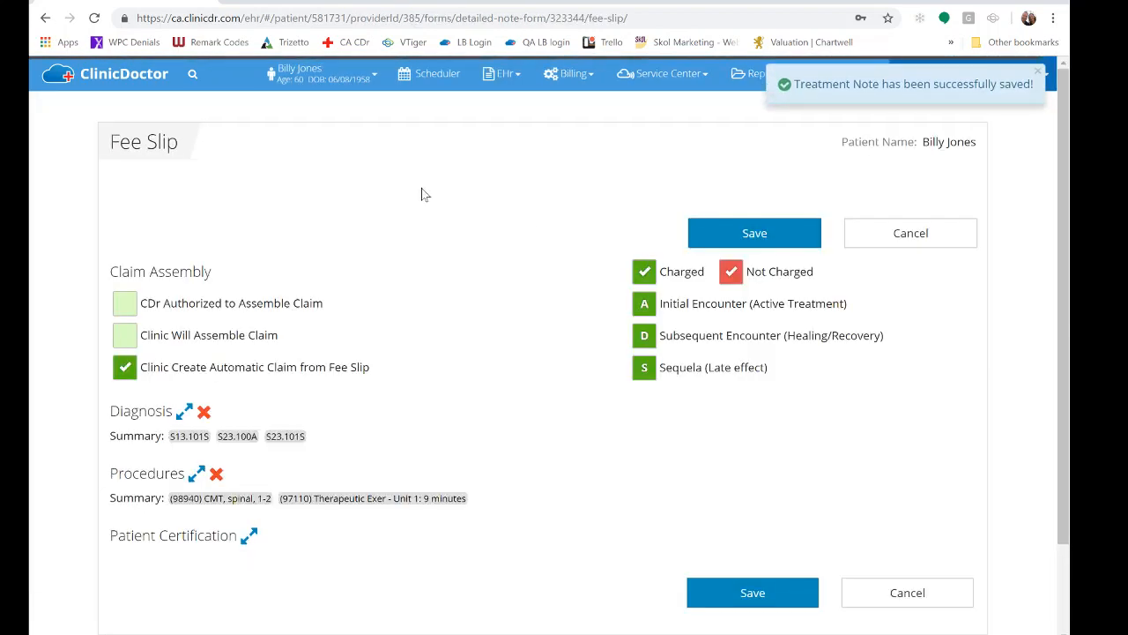
Clear the existing procedures from the fee slip and expand the procedures list.
scroll(380, 194, down, 2)
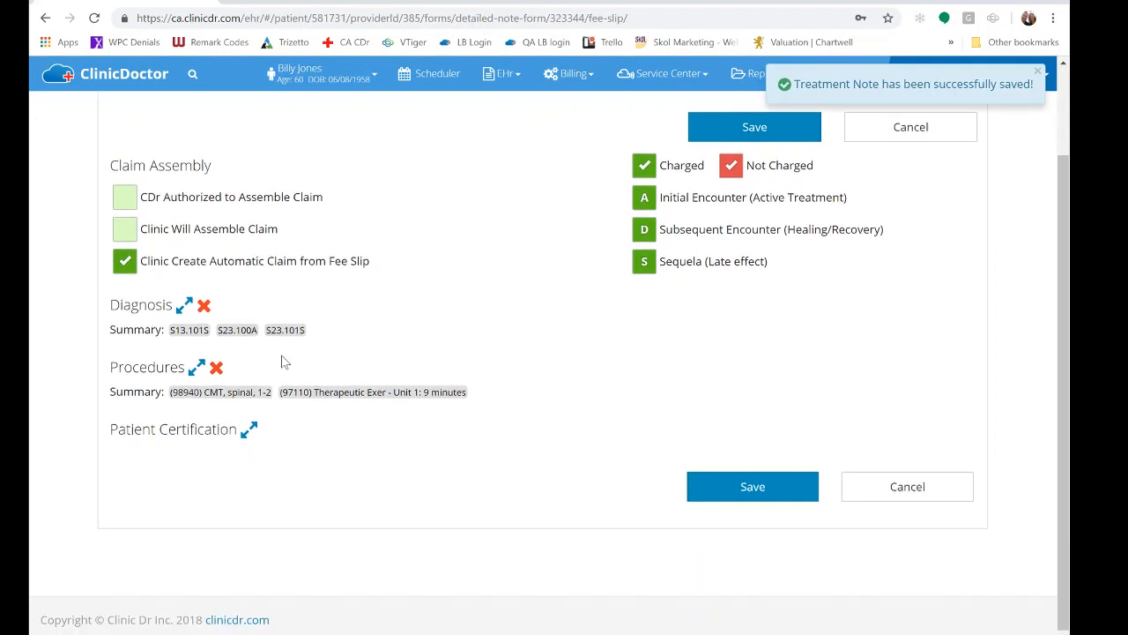
click(216, 368)
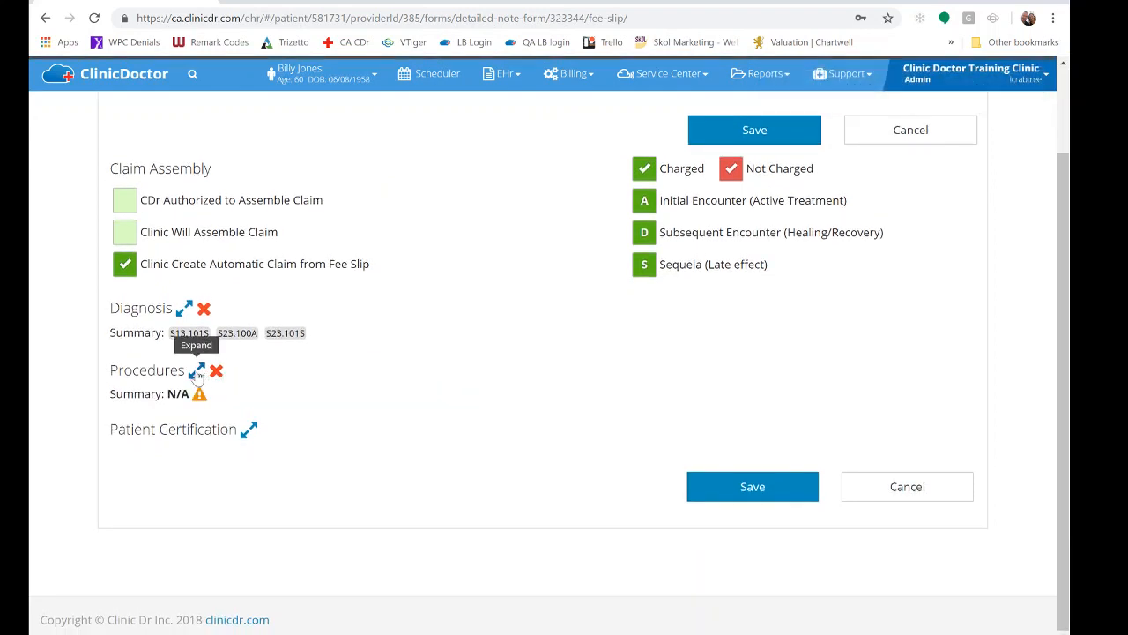
click(202, 371)
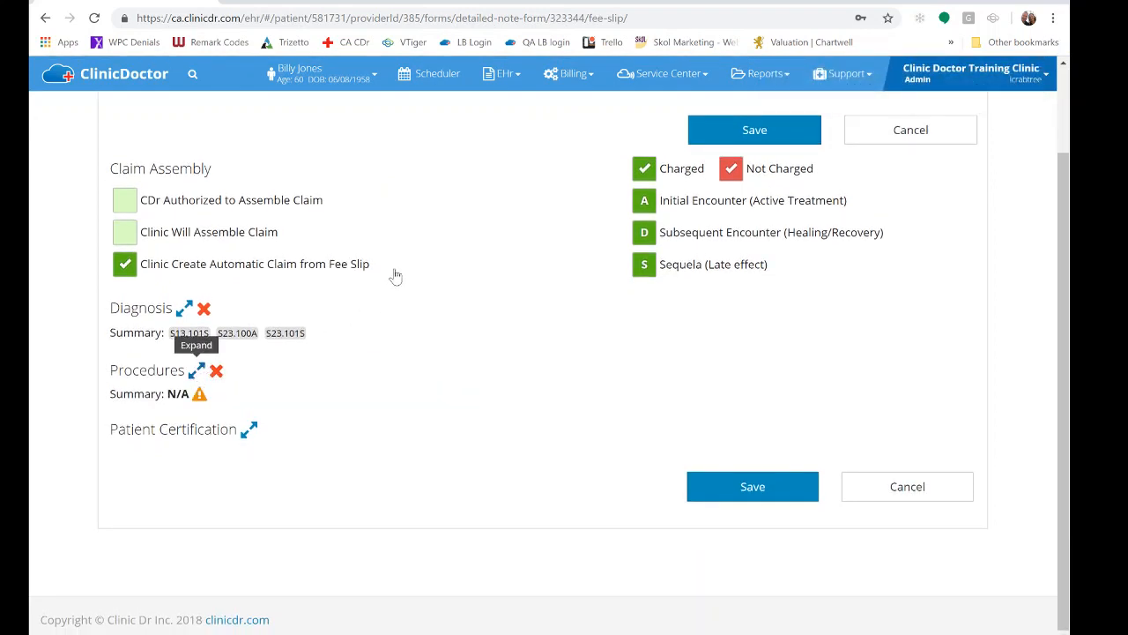
Select procedure (20552) TPI 1-2 Muscles under the trigger point injections.
scroll(400, 245, down, 20)
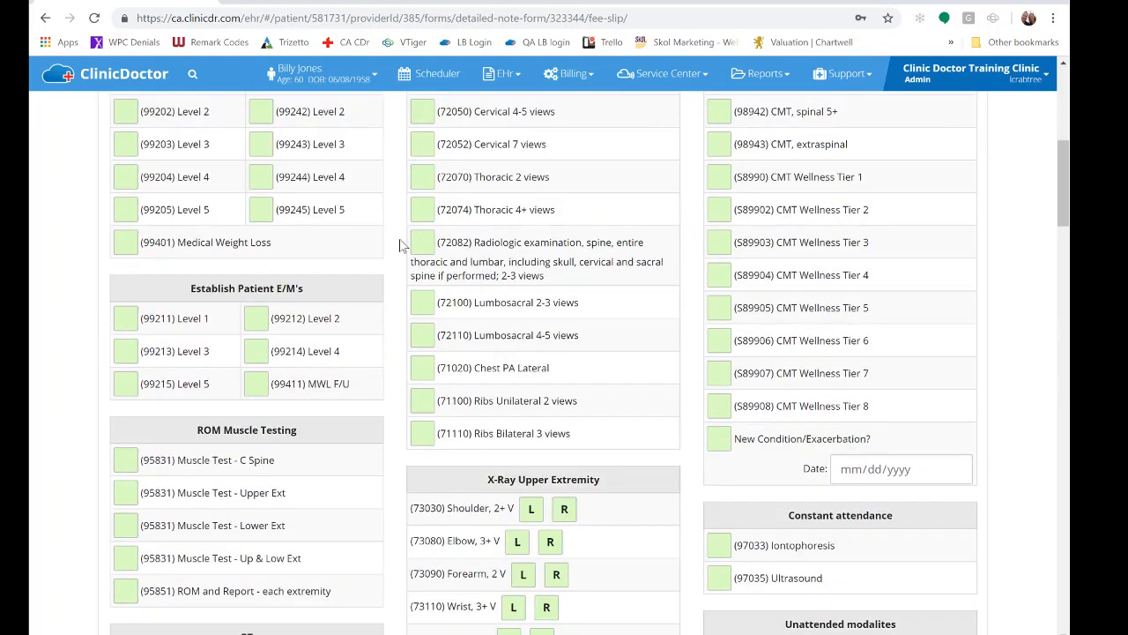
scroll(399, 245, down, 6)
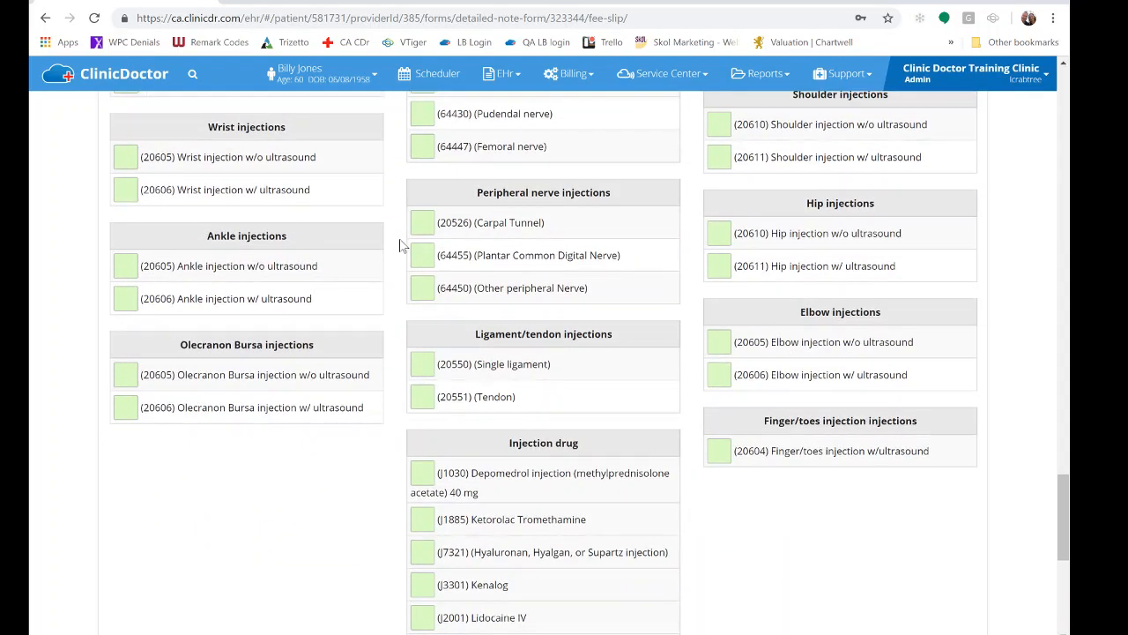
scroll(400, 245, up, 3)
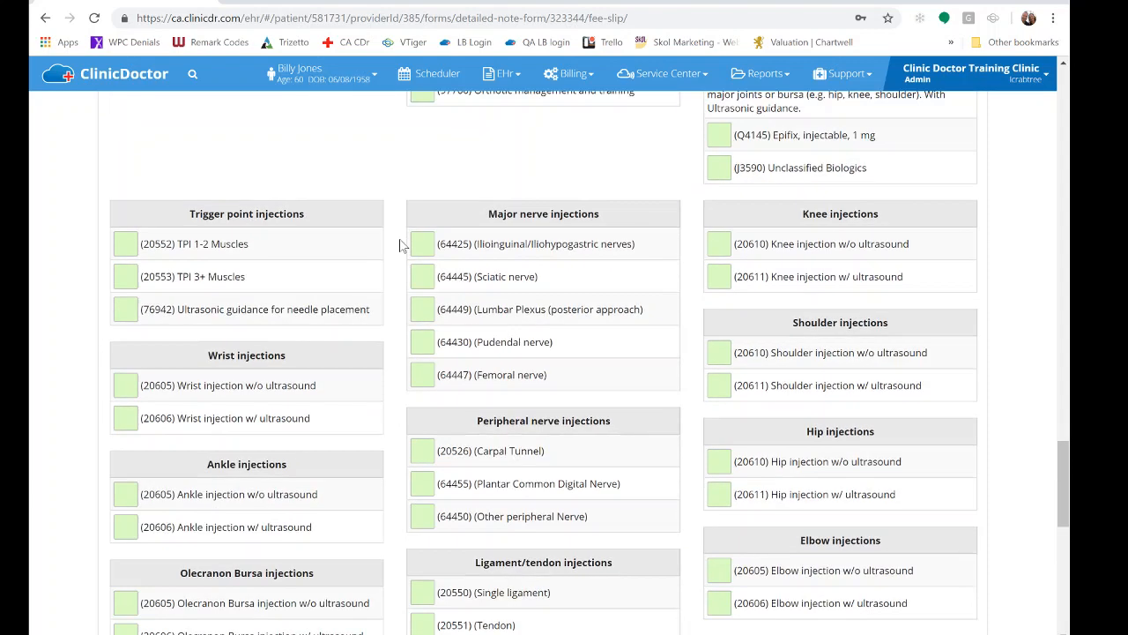
click(125, 243)
Select (J3490) Unclassified drug (Sarapin) among the injection drugs and bring its NDC details into view.
scroll(434, 278, down, 4)
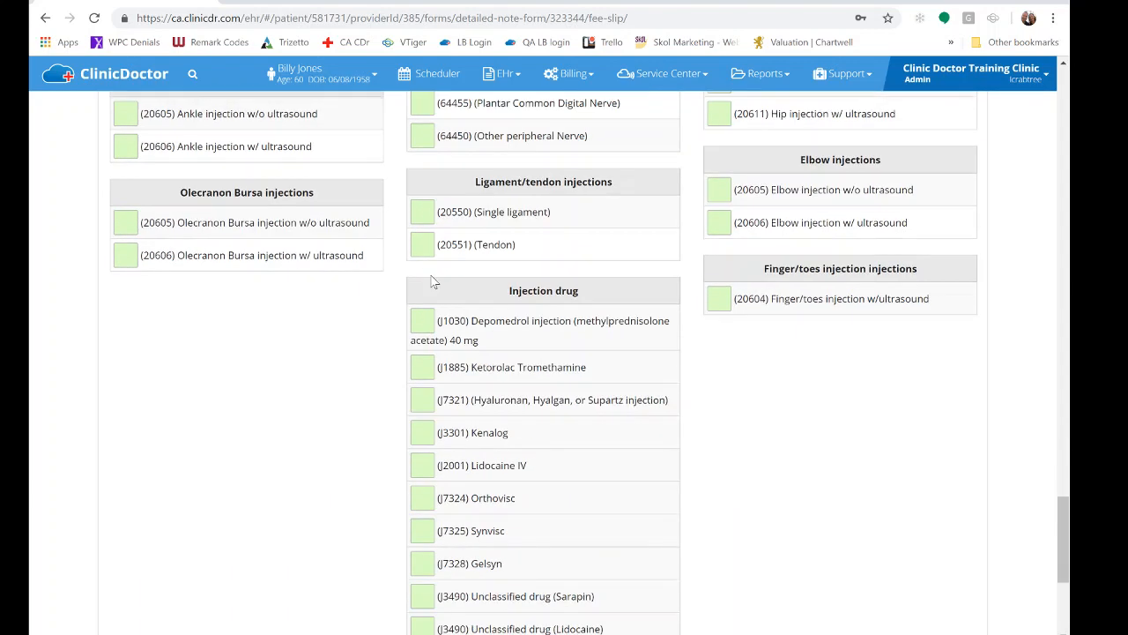
scroll(344, 310, down, 1)
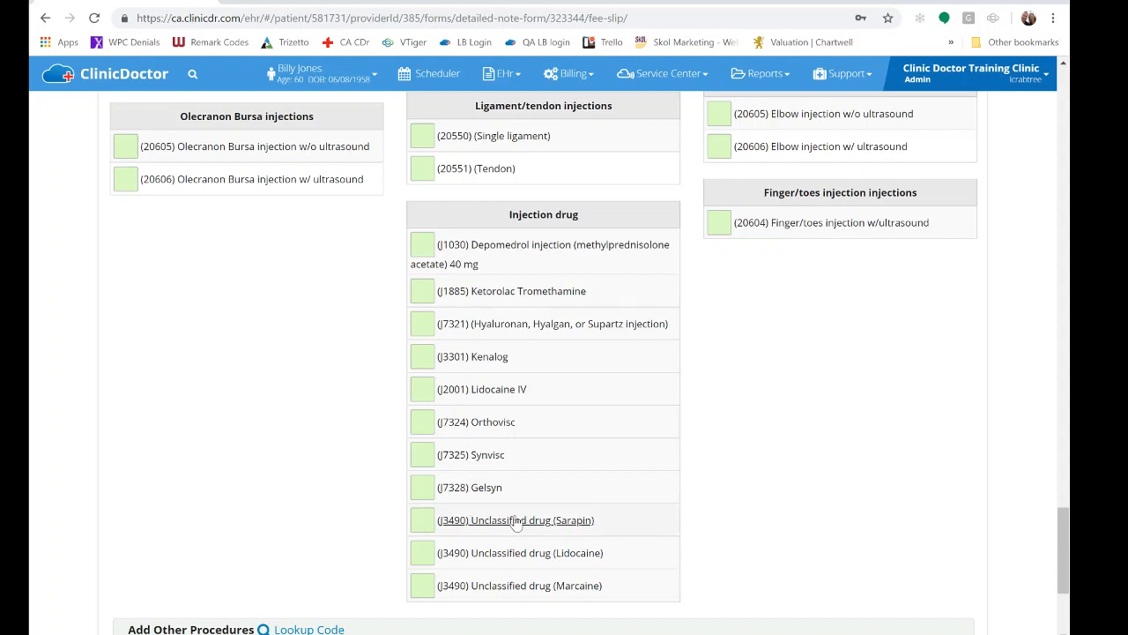
click(425, 521)
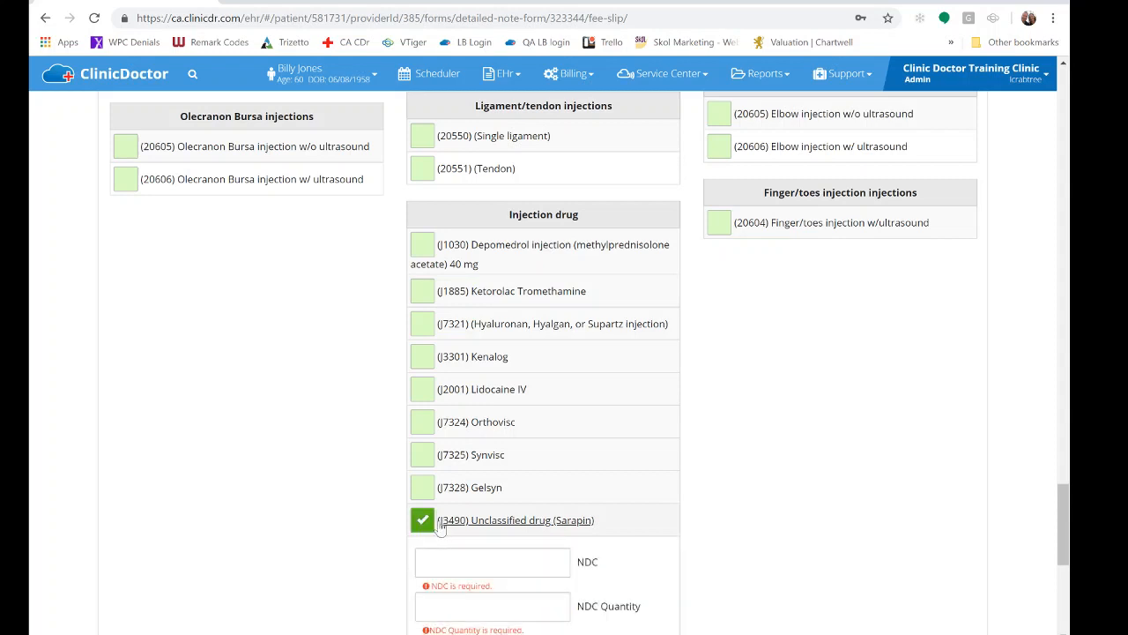
scroll(729, 428, down, 3)
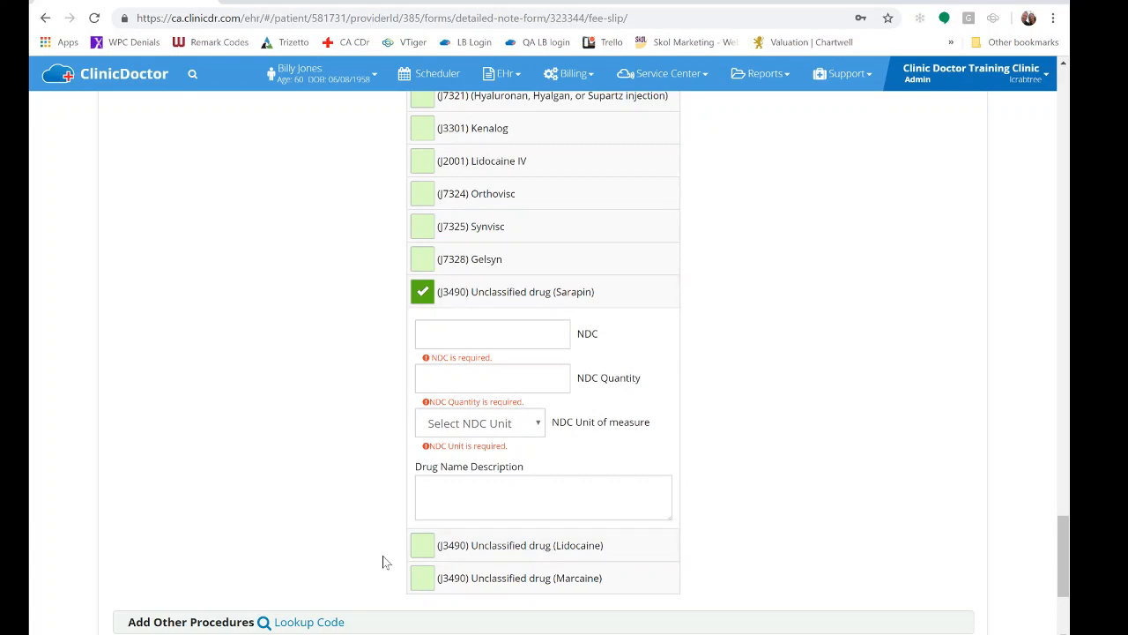
Consult the NDC conversion table PDF for turning 10-digit codes into 11 digits, and return to the fee slip.
click(492, 334)
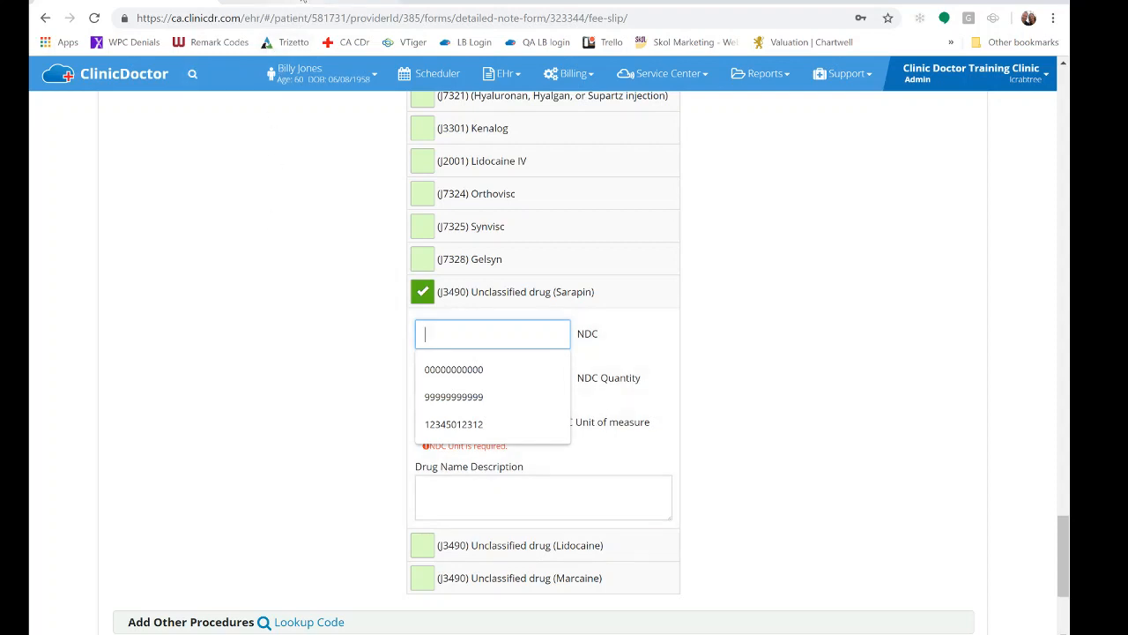
click(308, 3)
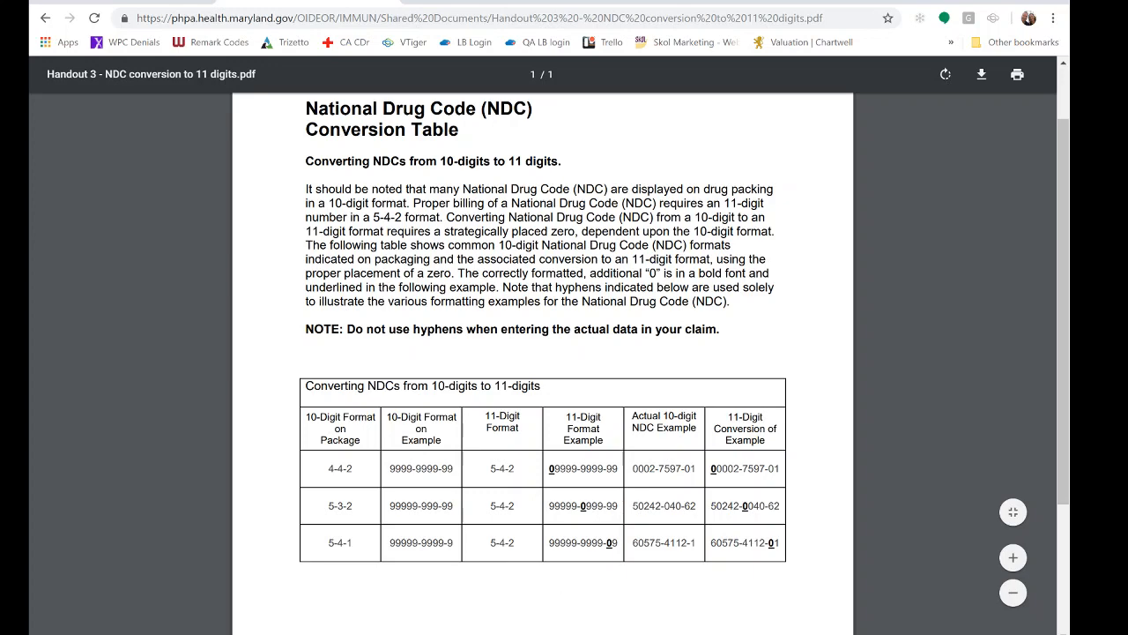
click(149, 0)
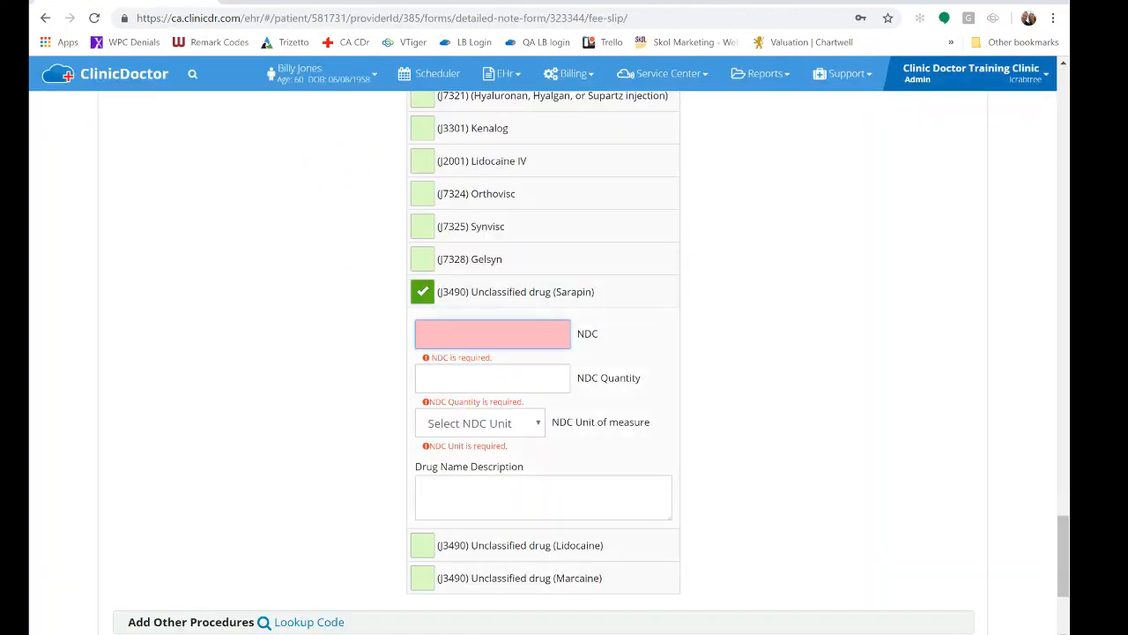
click(425, 333)
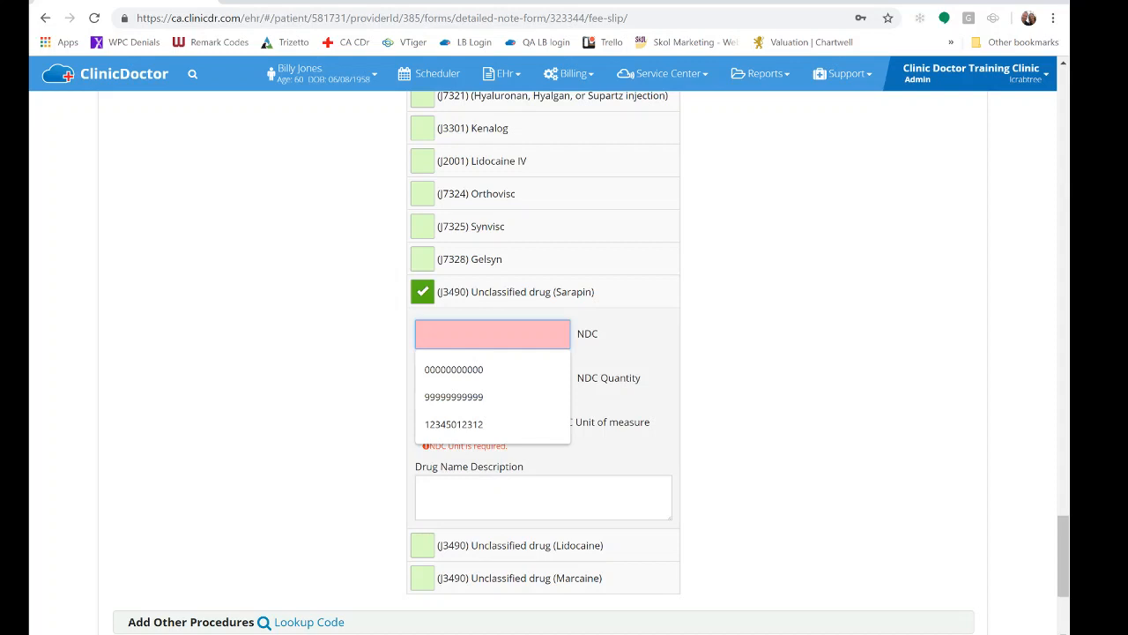
text(0123401)
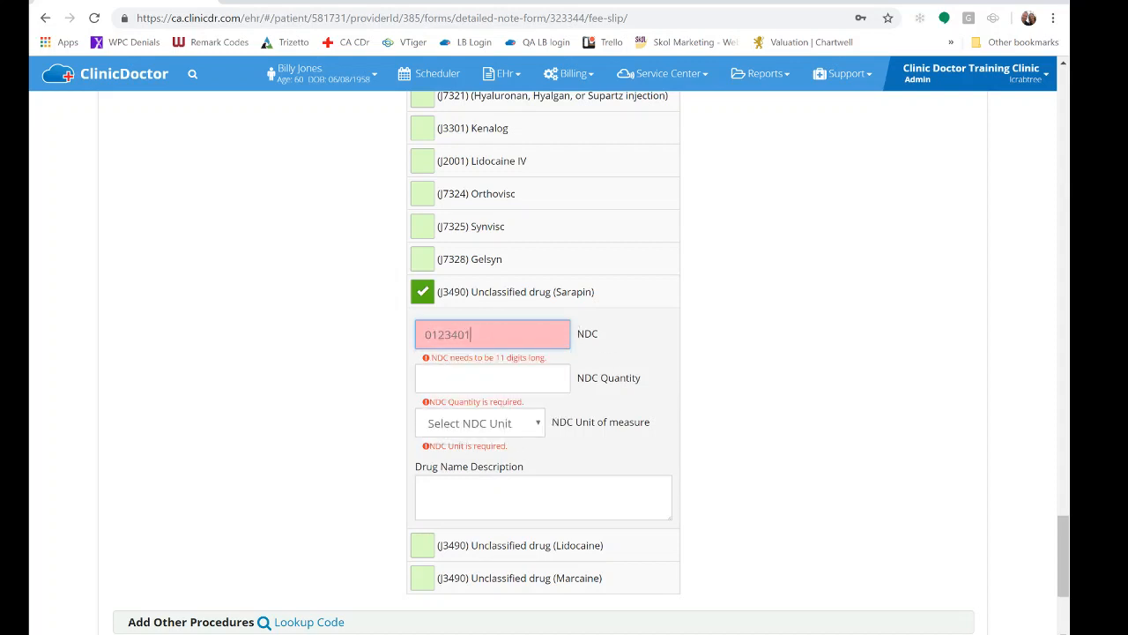
key(BackSpace)
key(BackSpace)
text(1234123412)
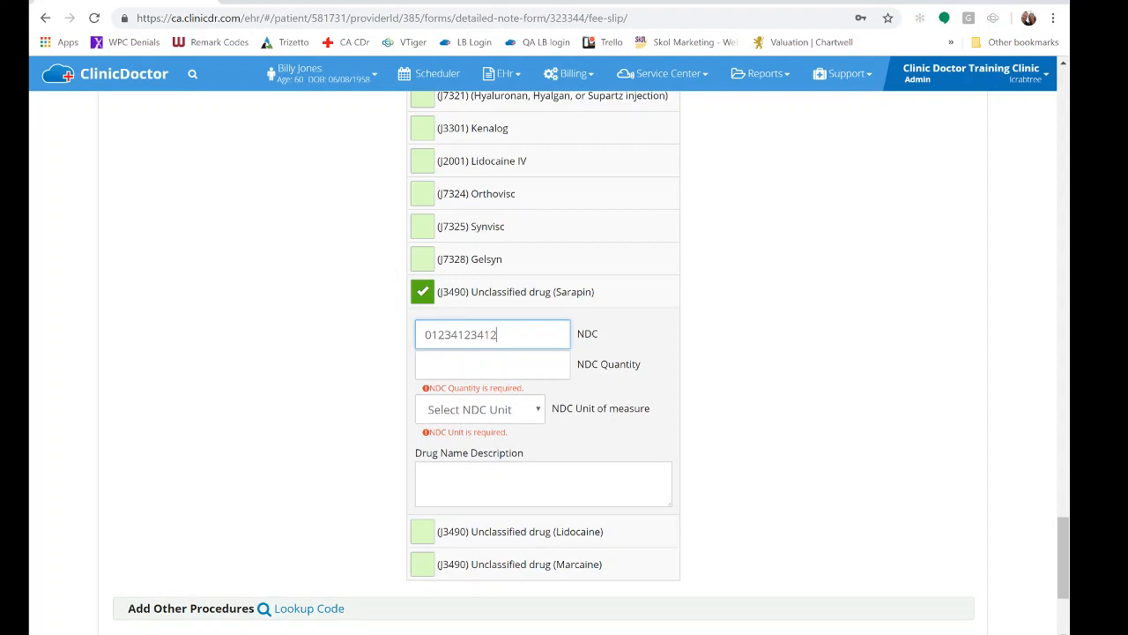
Set the Sarapin NDC quantity to 5 and its unit of measure to Milliliter.
click(485, 364)
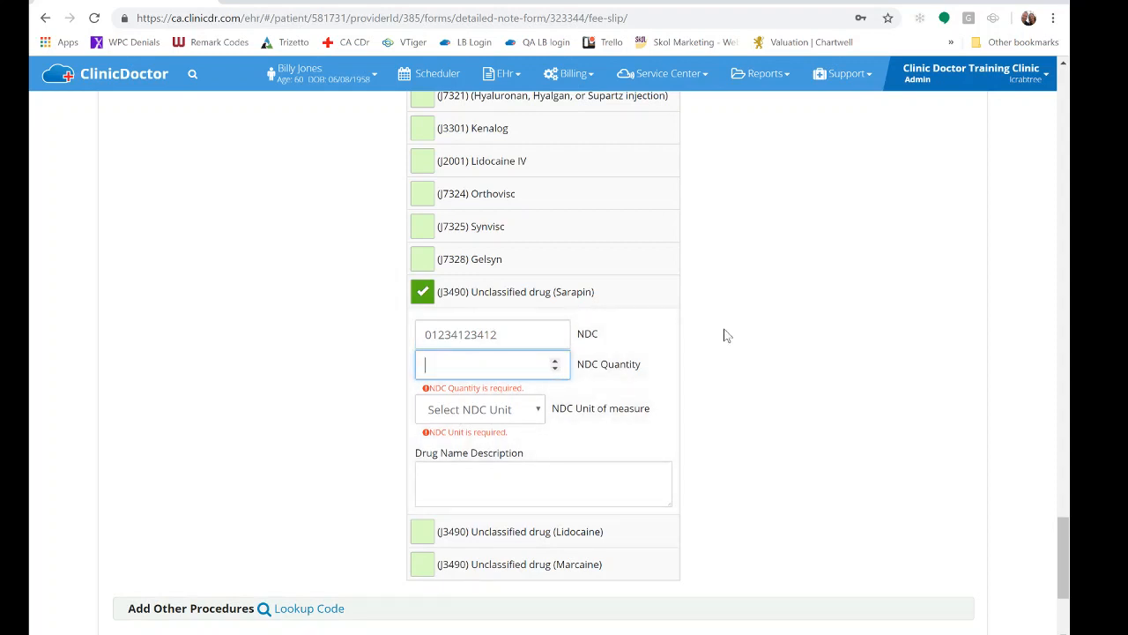
text(5)
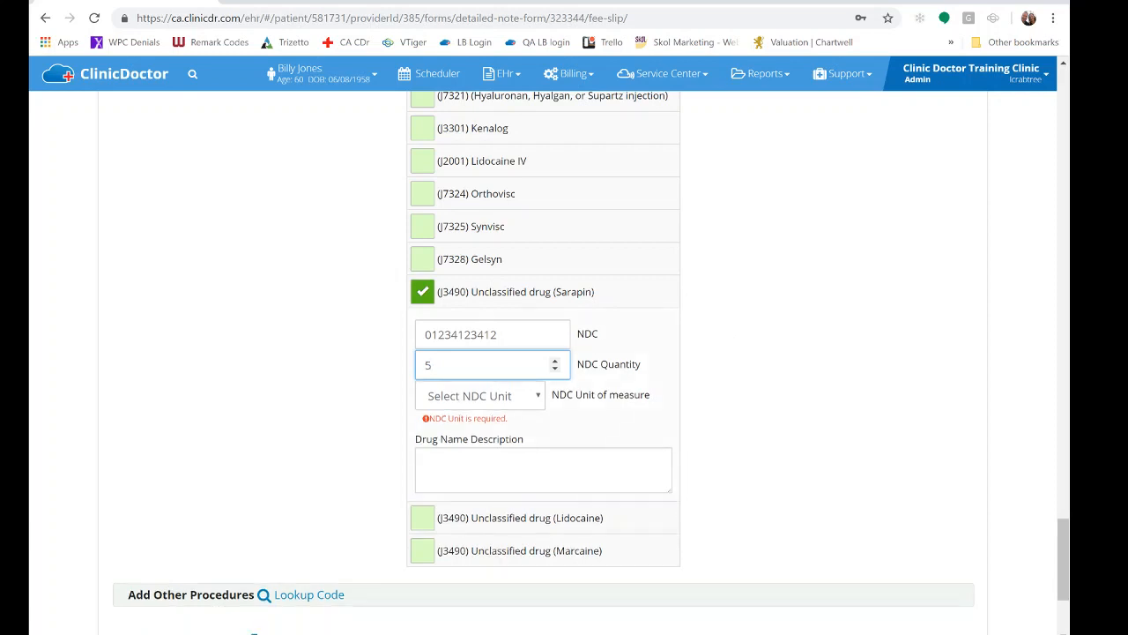
click(479, 404)
click(452, 519)
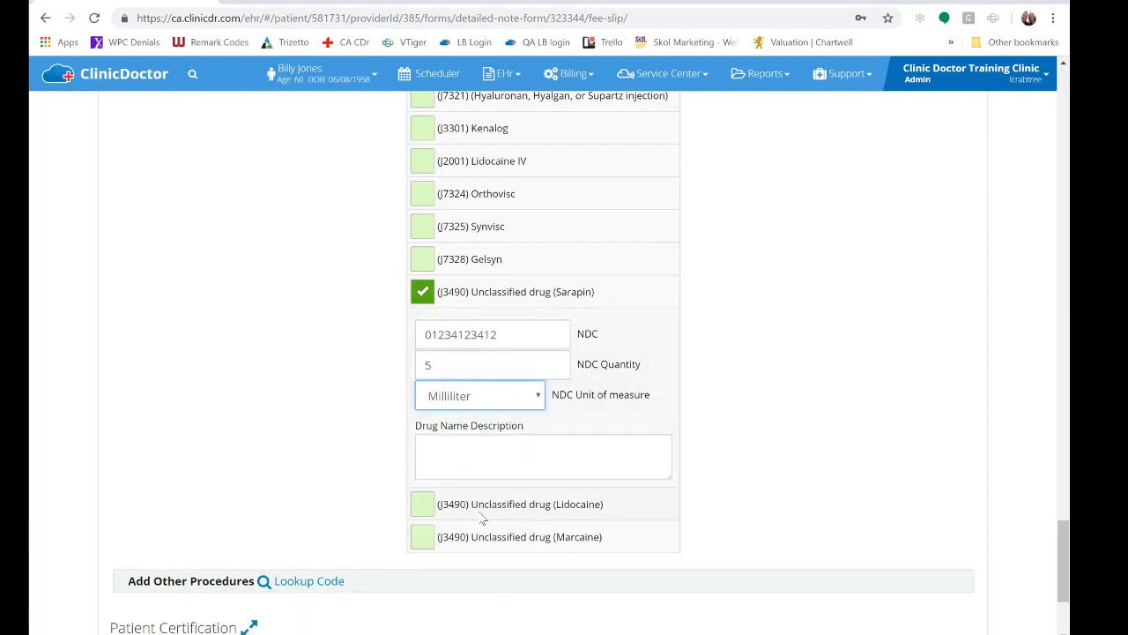
Enter "Sarapin 5 ml" as the drug name description and save the fee slip.
click(492, 453)
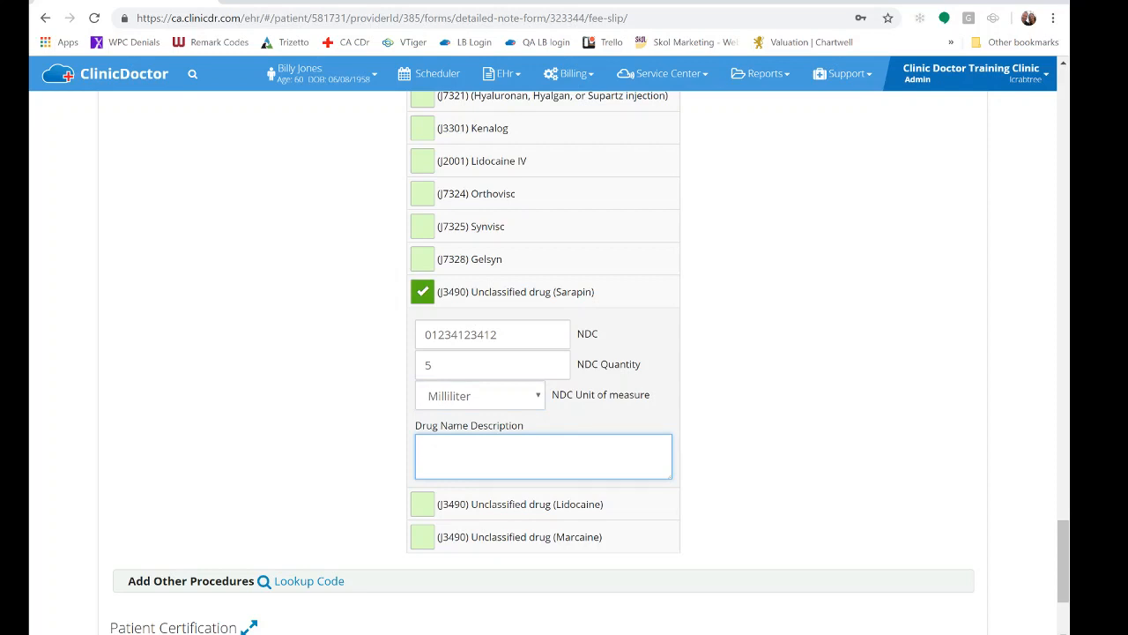
text(Sarapin 5 ml)
click(251, 445)
scroll(245, 382, down, 3)
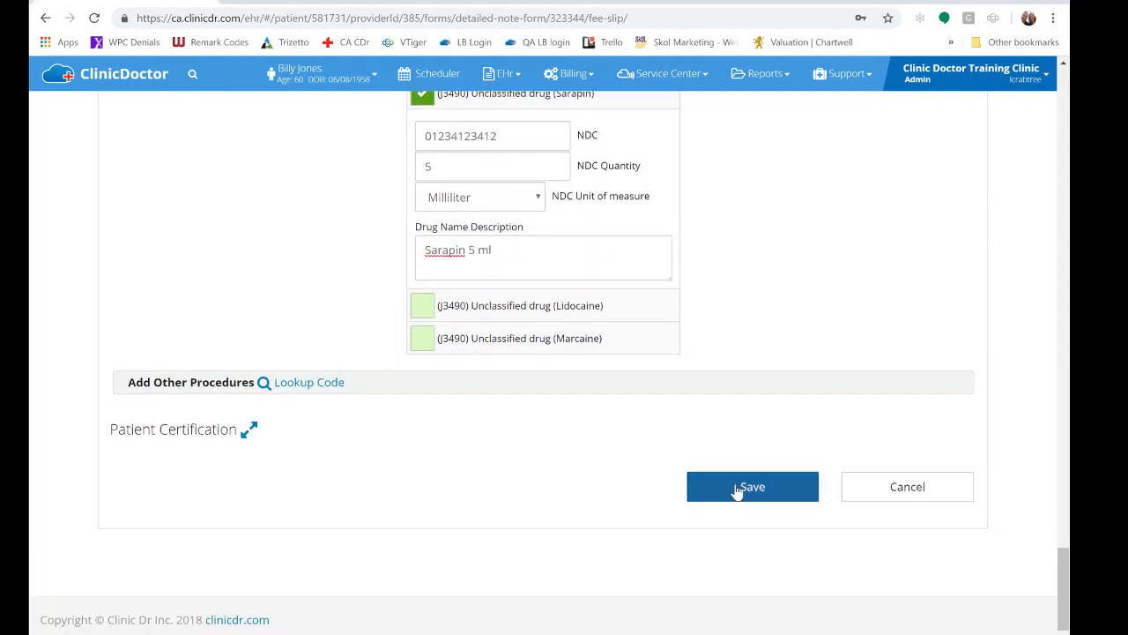
click(737, 491)
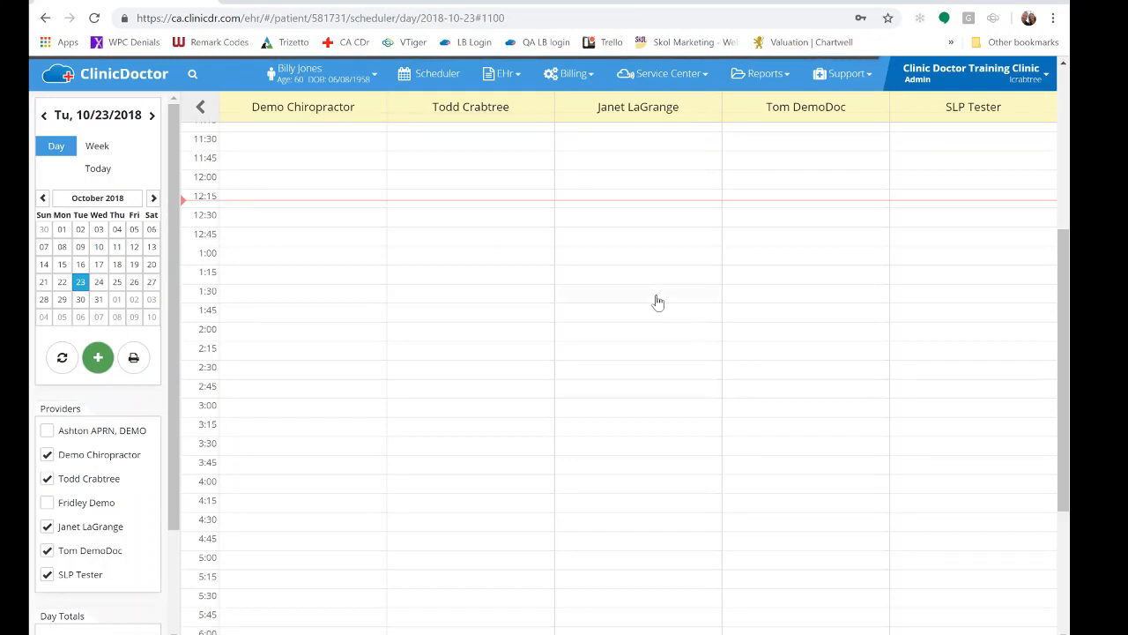
Open the pending claims in the Claim Folder and sort them by claim log in descending order.
click(573, 73)
mouse_move(555, 105)
click(368, 150)
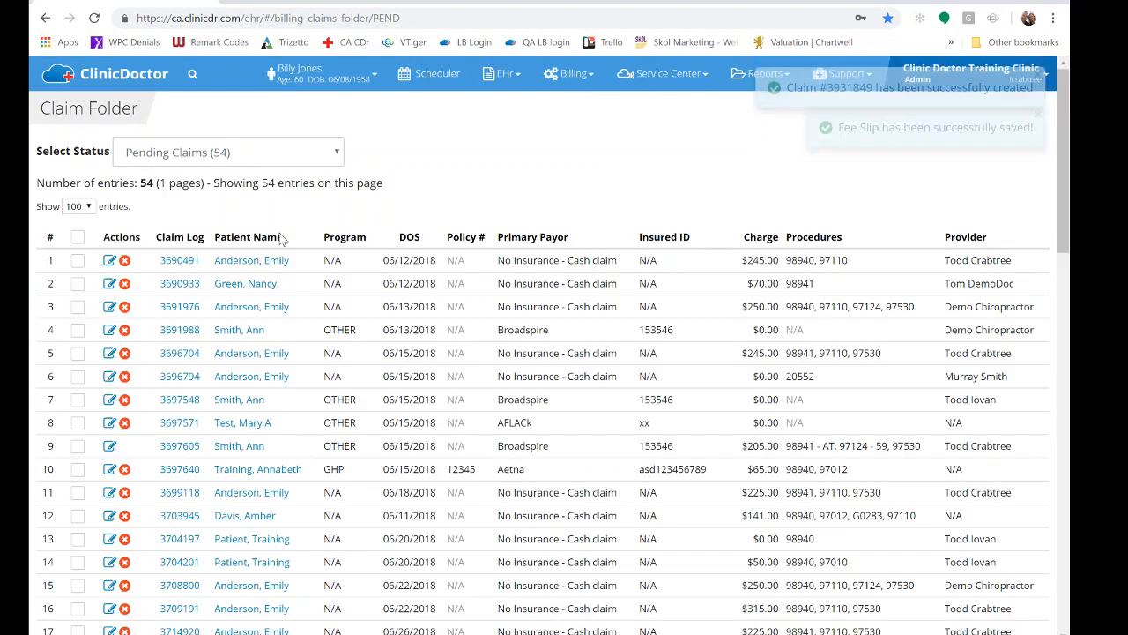
click(170, 240)
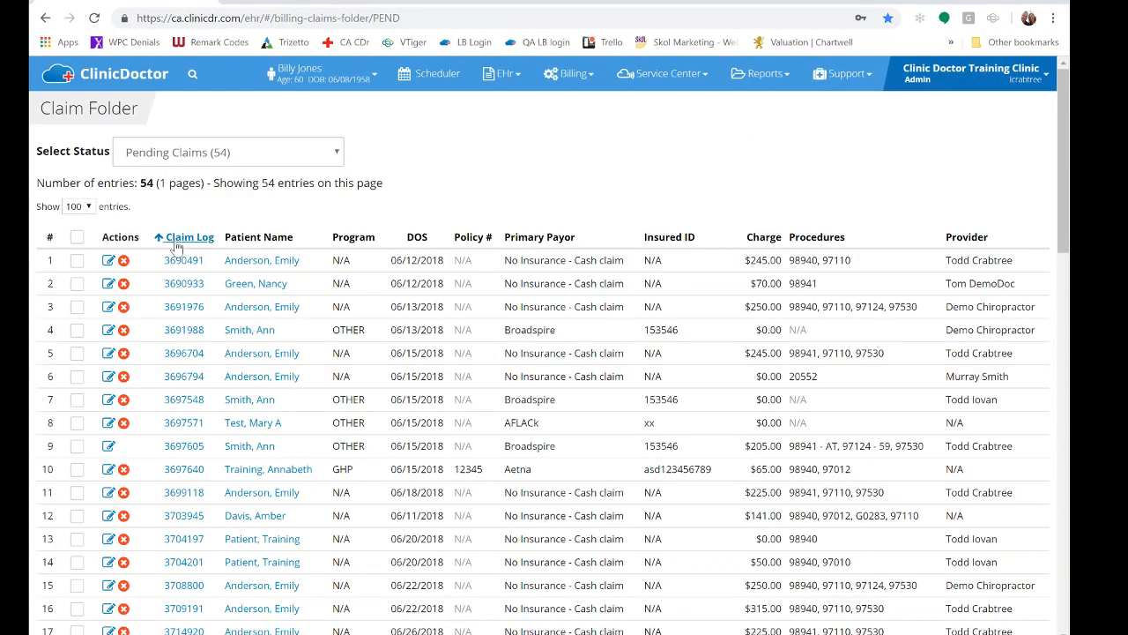
click(175, 239)
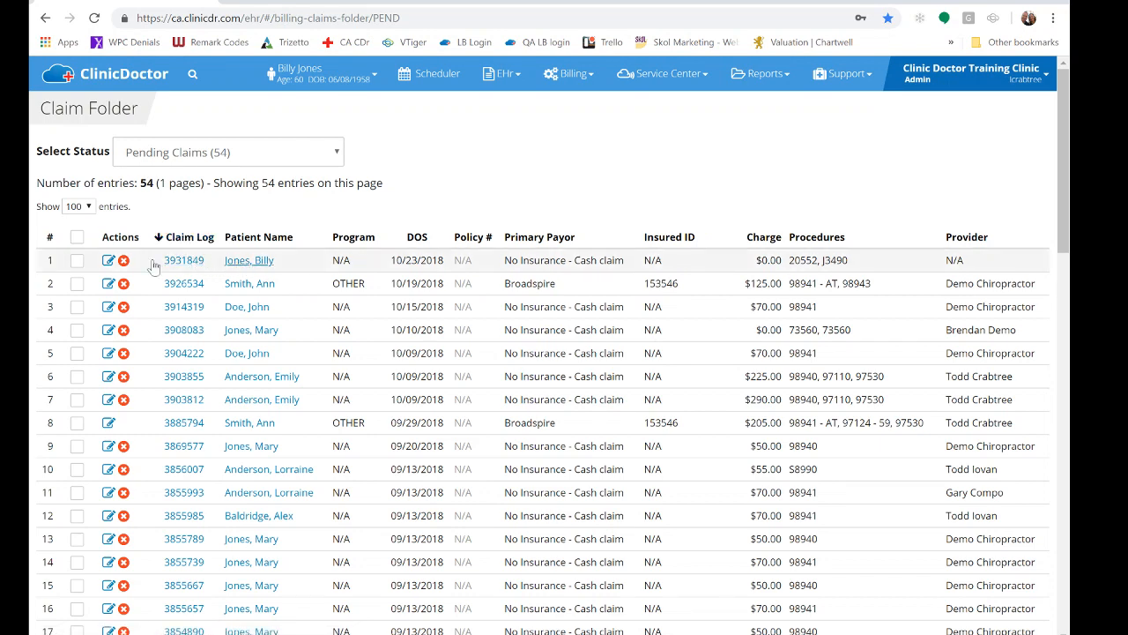
Open the newest pending claim and its J3490 procedure line to check the NDC, quantity, unit and comments.
click(123, 261)
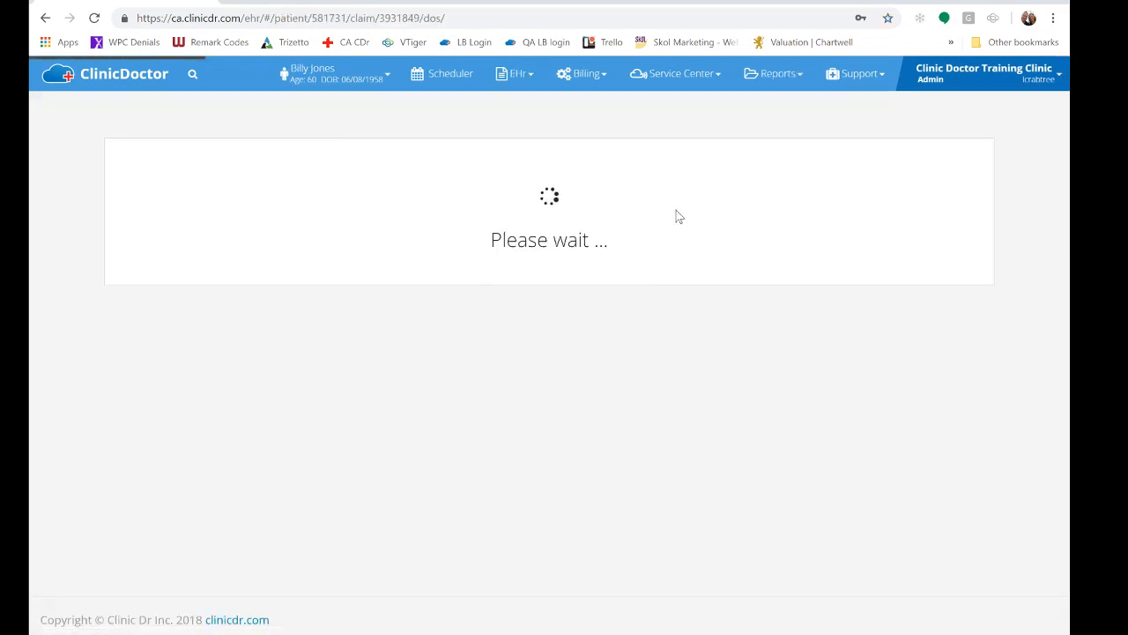
scroll(678, 204, up, 1)
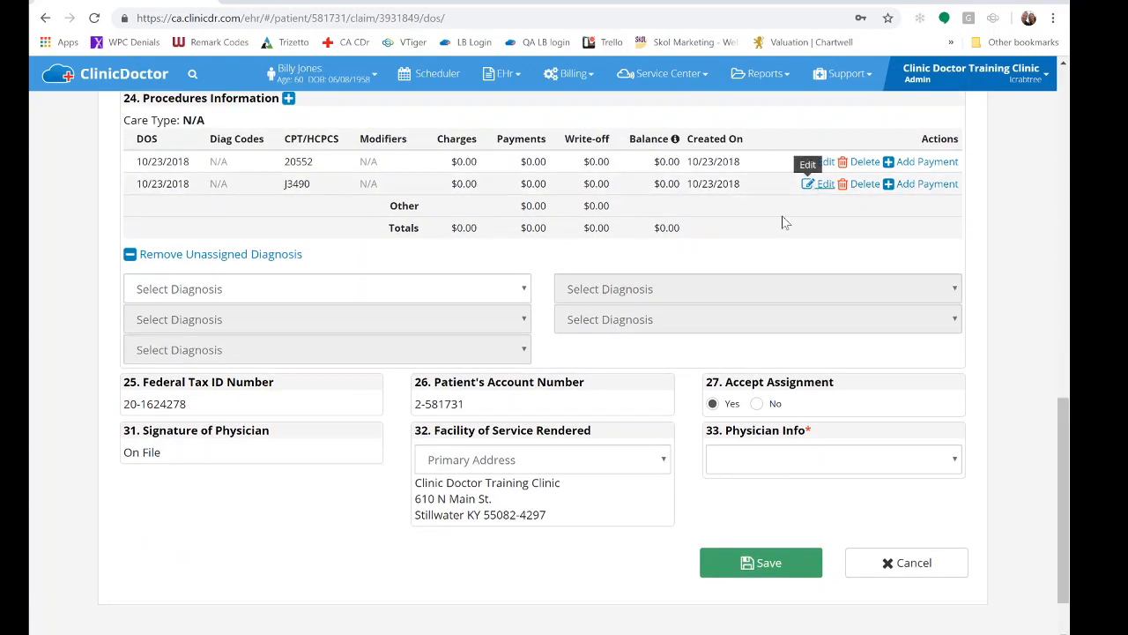
click(820, 184)
scroll(750, 214, down, 3)
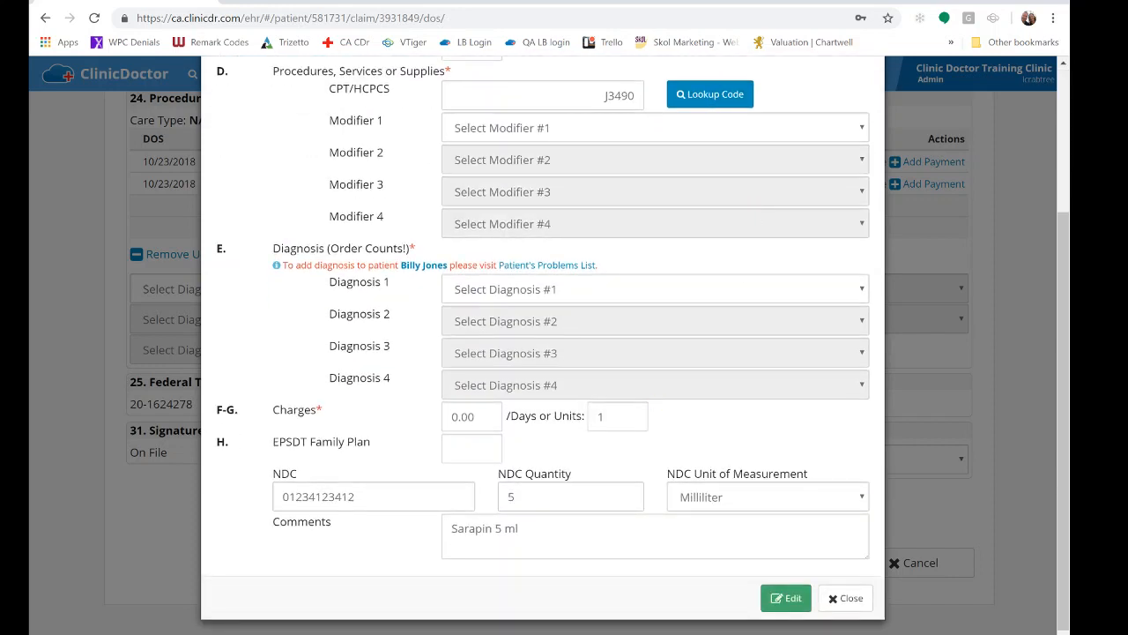